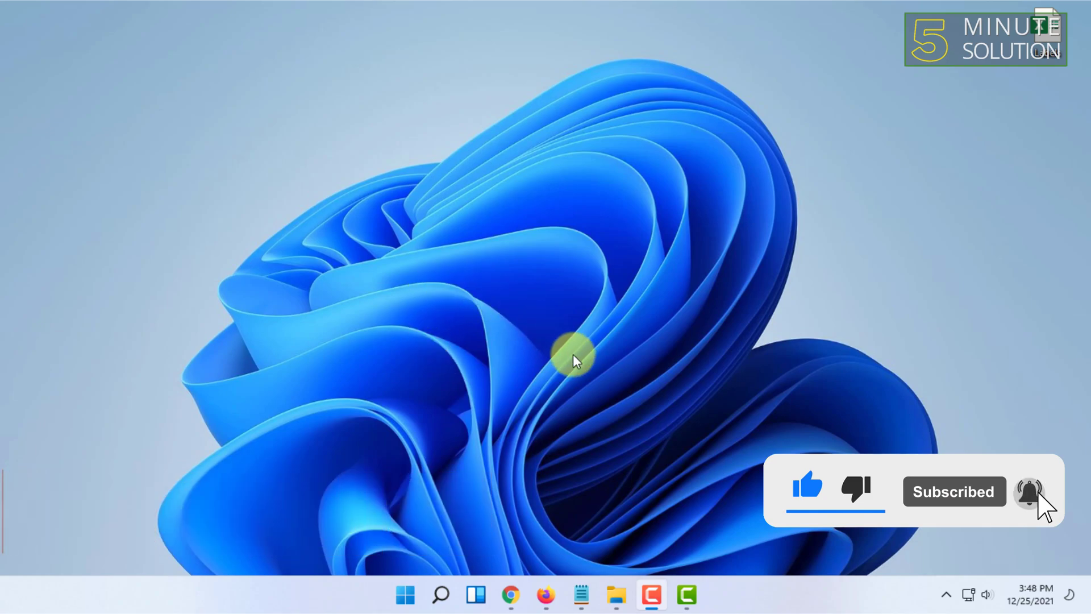
# From the microsoft.com account menu, open My Microsoft account in a new tab
pyautogui.click(546, 594)
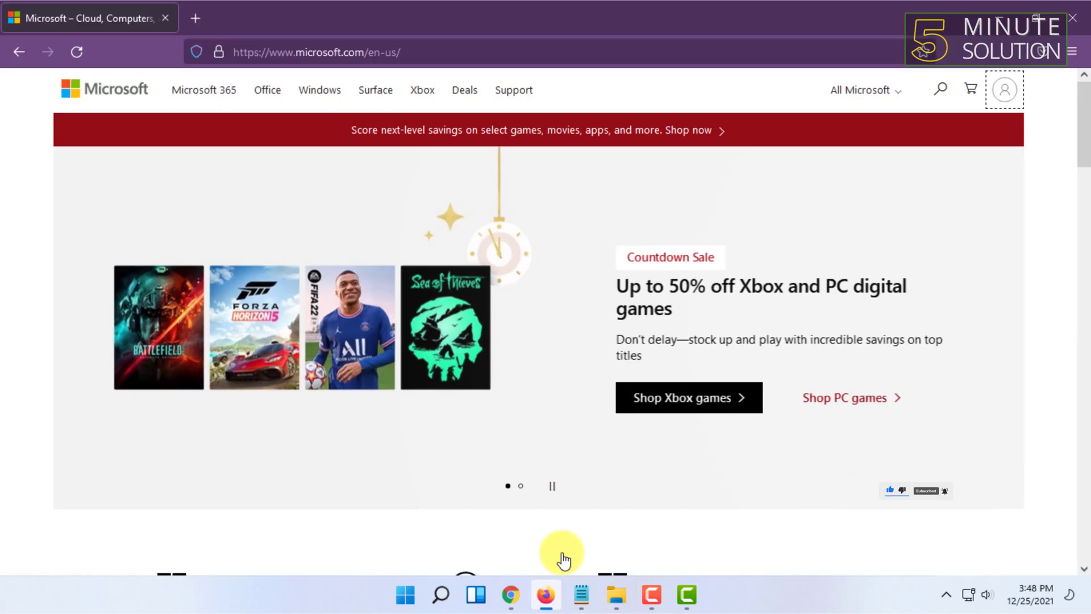
pyautogui.doubleClick(317, 52)
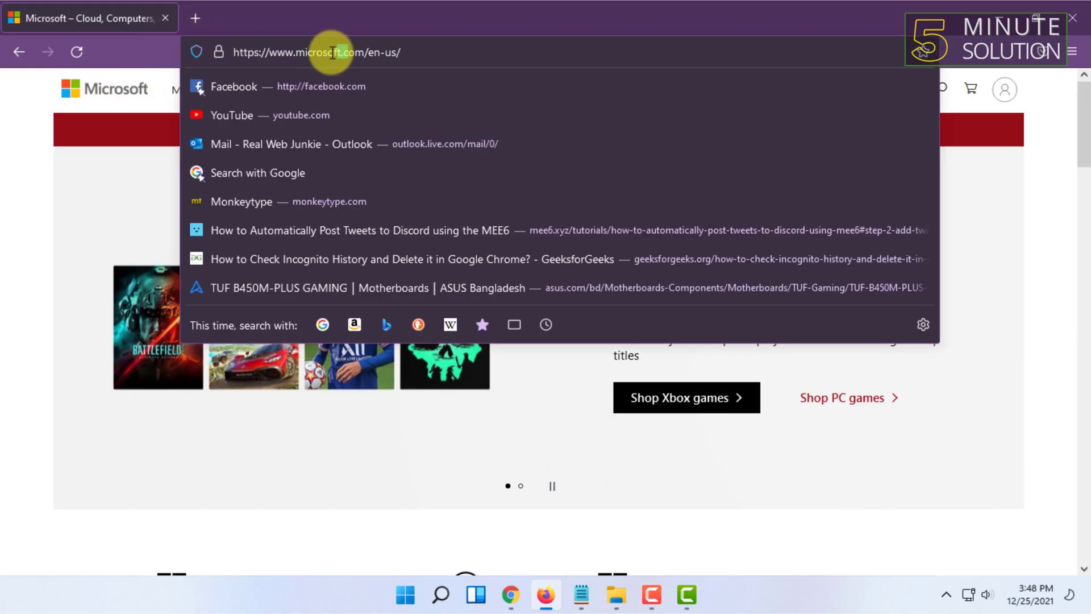
pyautogui.click(9, 219)
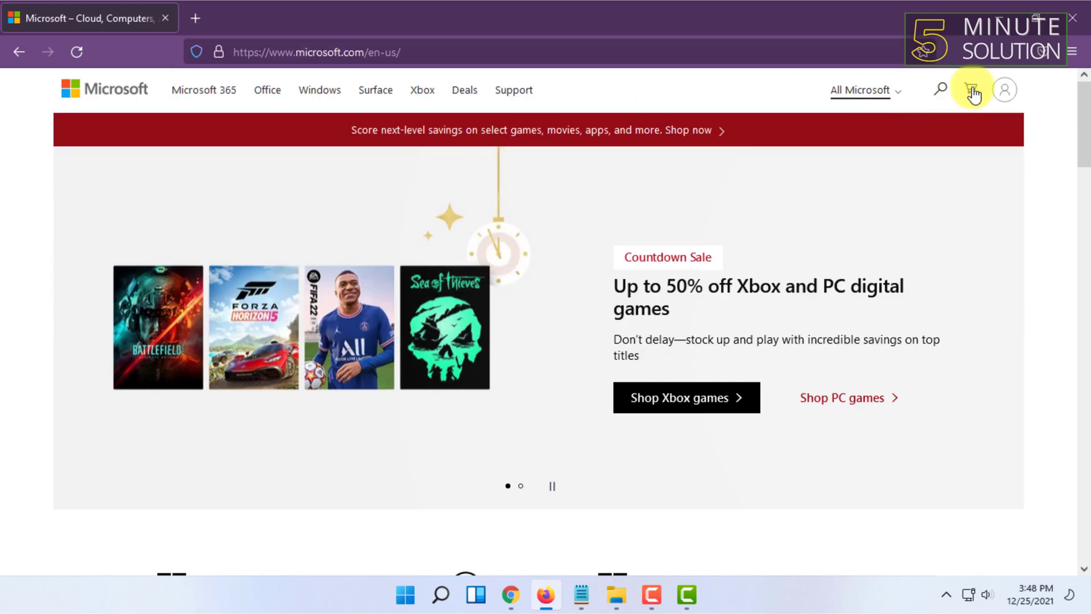
pyautogui.click(1010, 96)
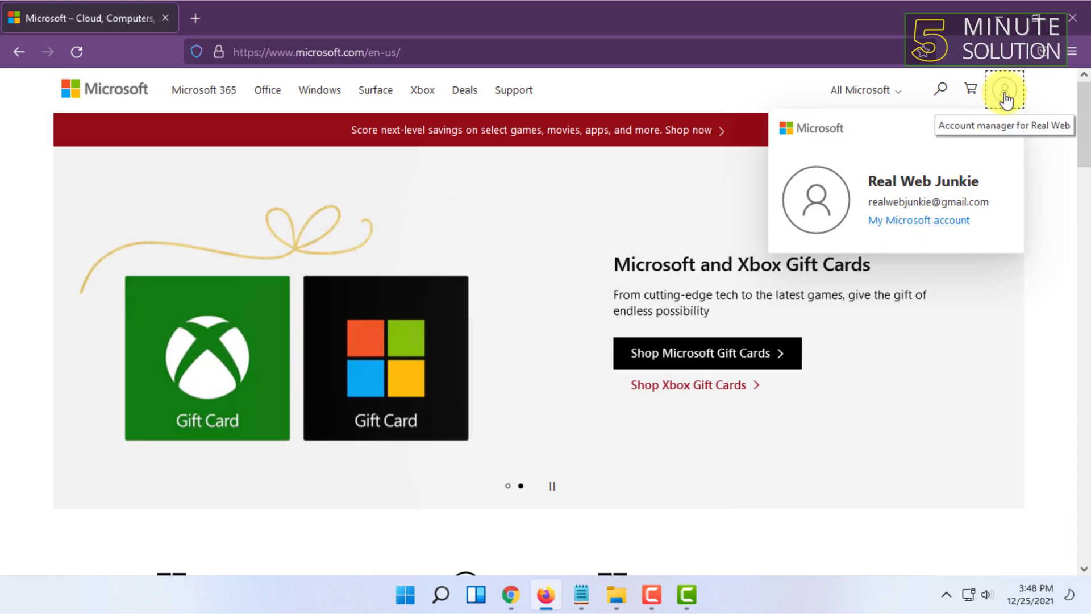
pyautogui.click(901, 227)
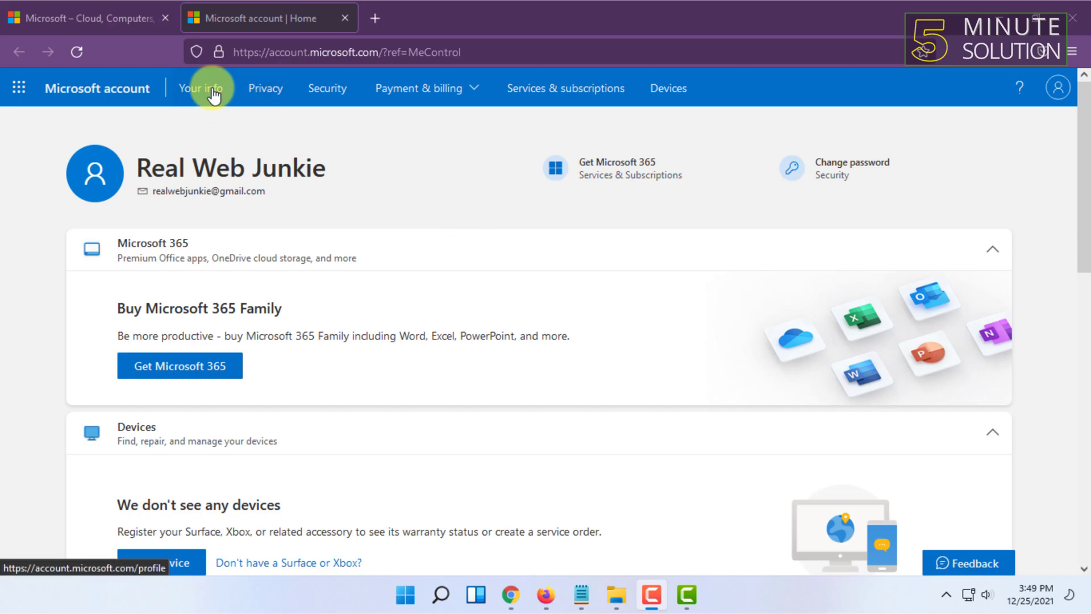
# Go to Your info and scroll down to the Account info section with email and phone
pyautogui.click(215, 91)
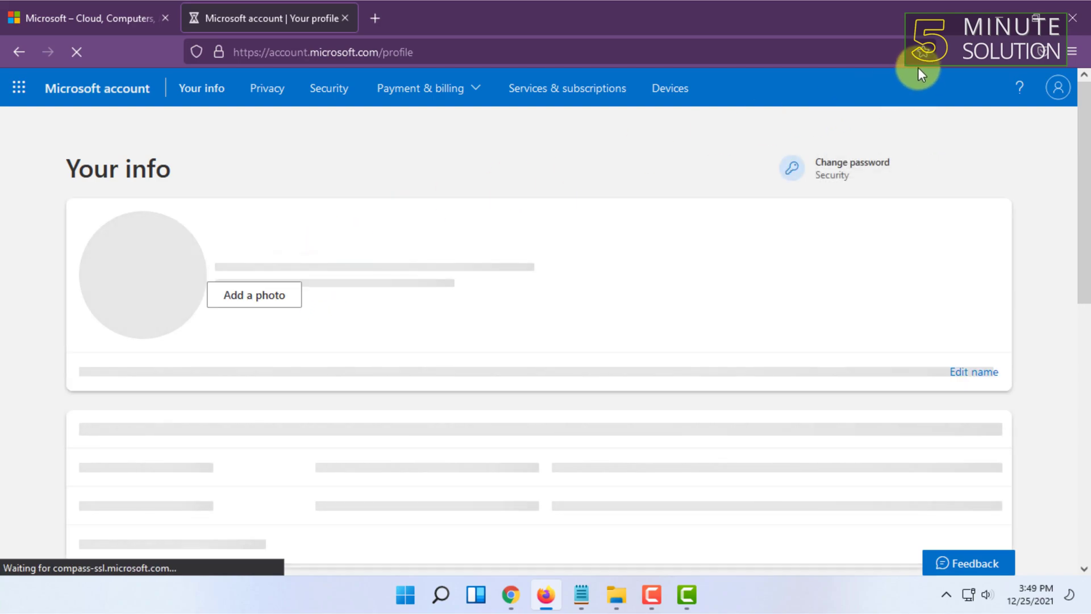
pyautogui.scroll(-4, 822, 271)
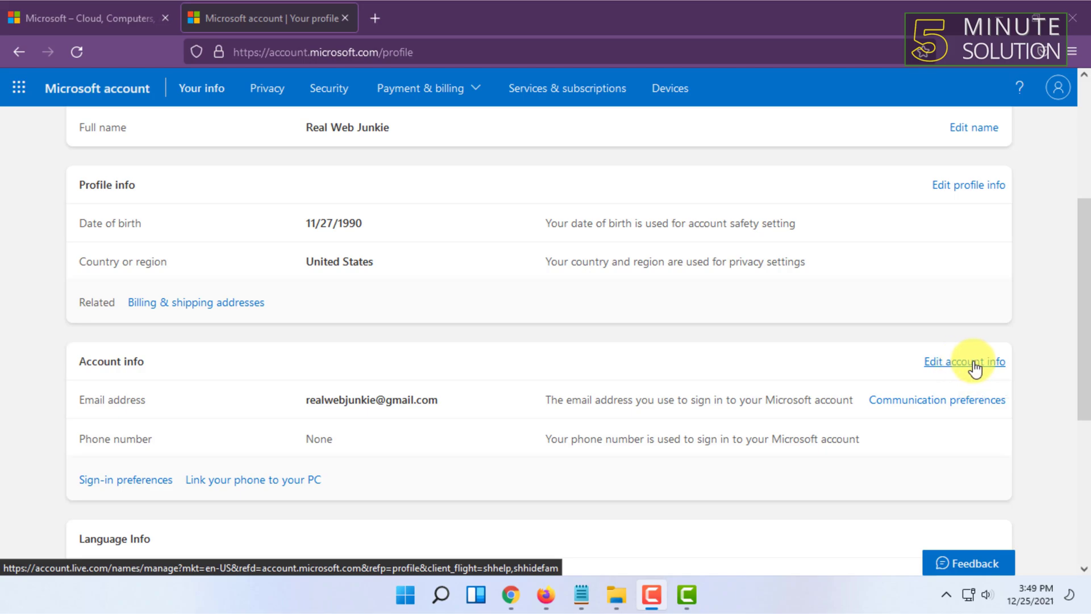
pyautogui.doubleClick(134, 361)
# Choose Edit account info and sign in with the account password
pyautogui.click(936, 361)
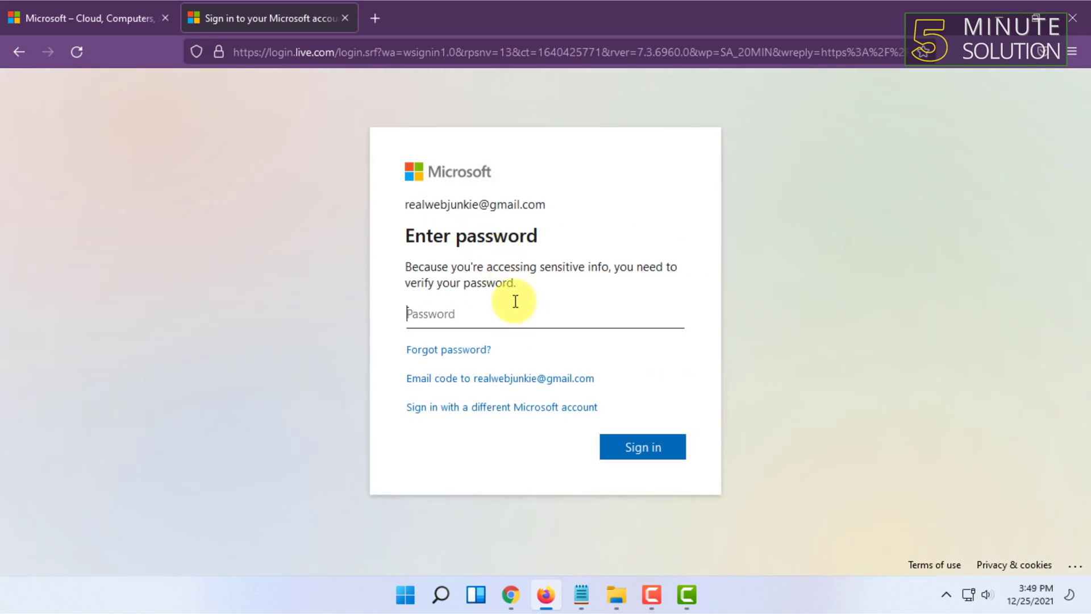
pyautogui.hotkey('ctrl', 'v')
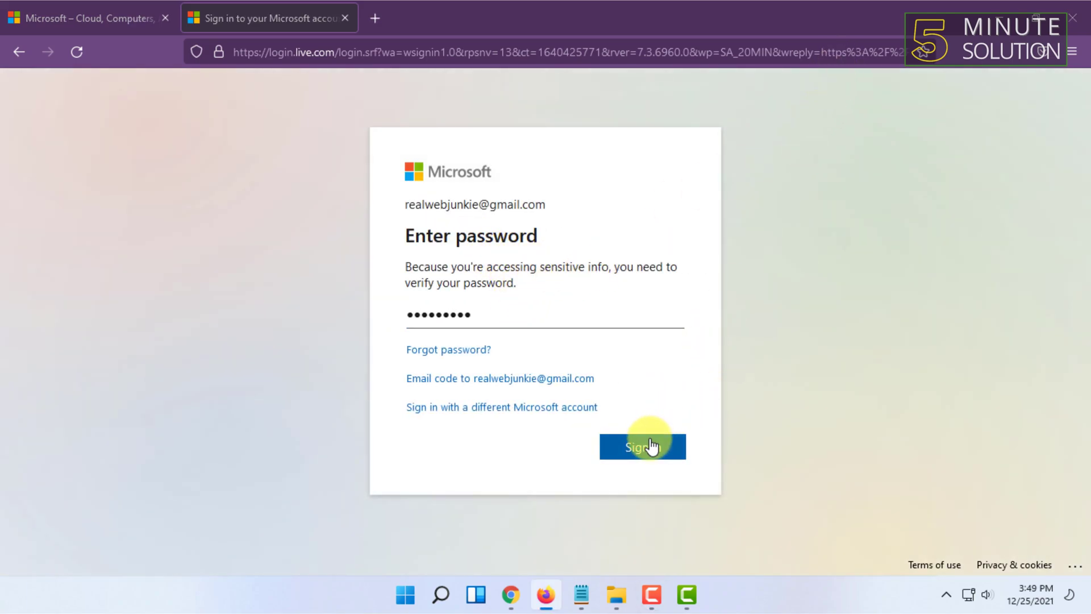
pyautogui.click(648, 442)
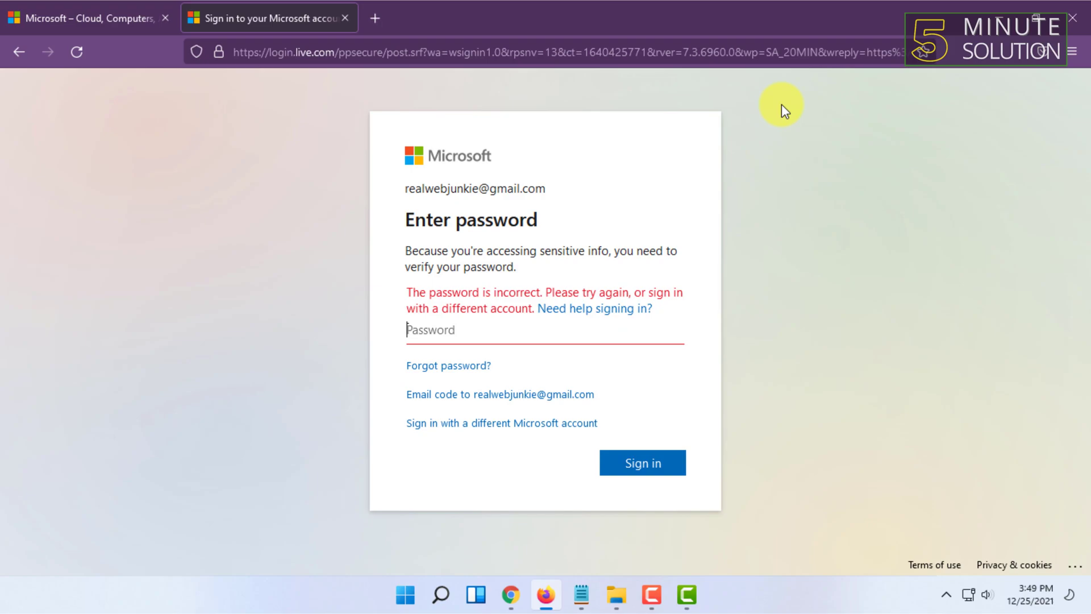
pyautogui.press('F10')
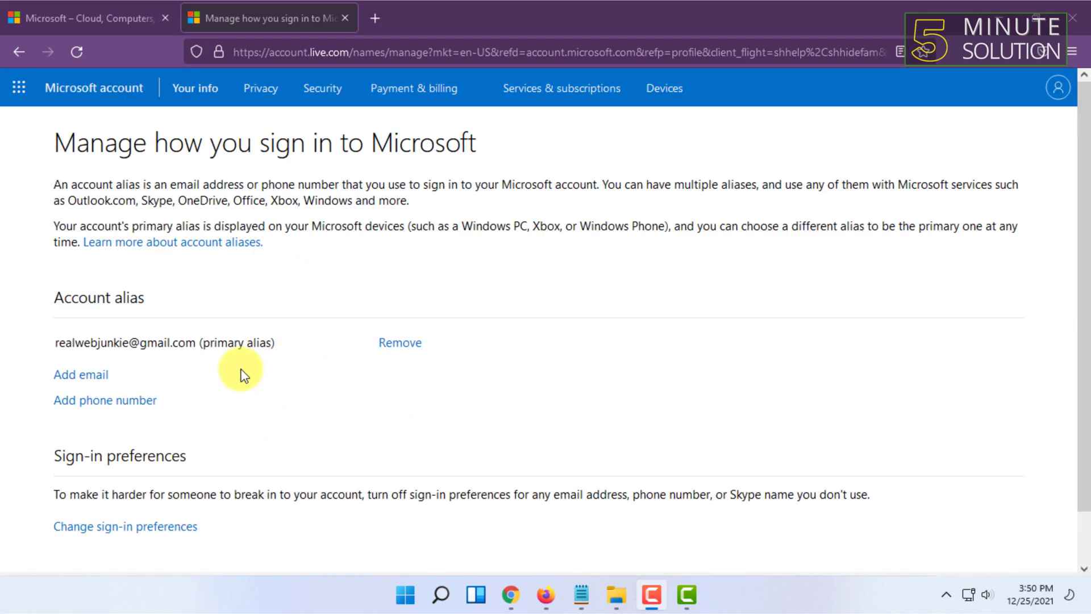
# Open the Add email alias form and select adding an existing email address
pyautogui.click(92, 378)
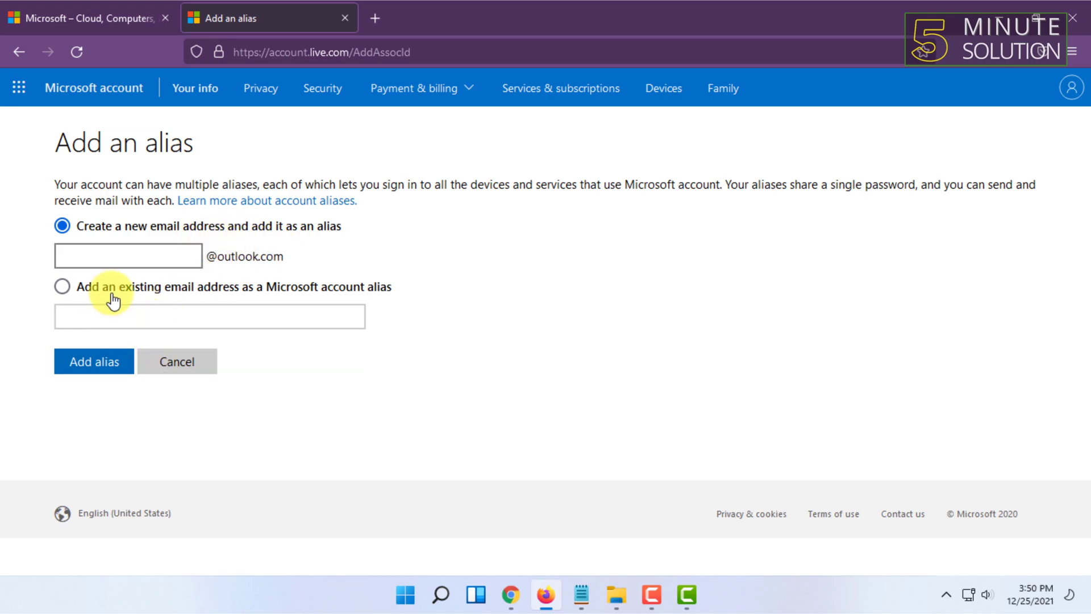
pyautogui.click(162, 362)
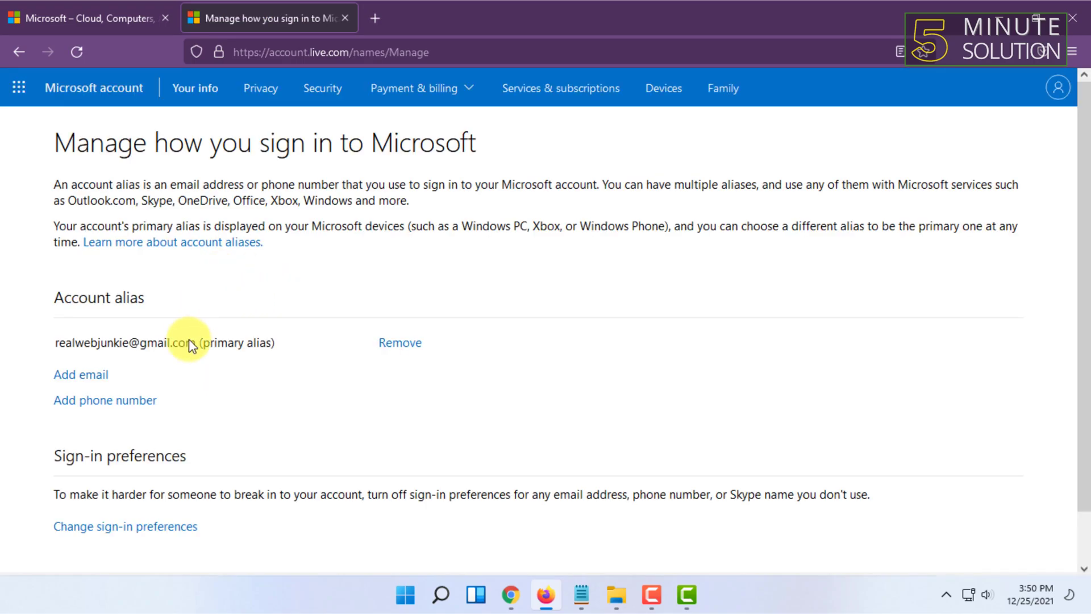
pyautogui.click(98, 380)
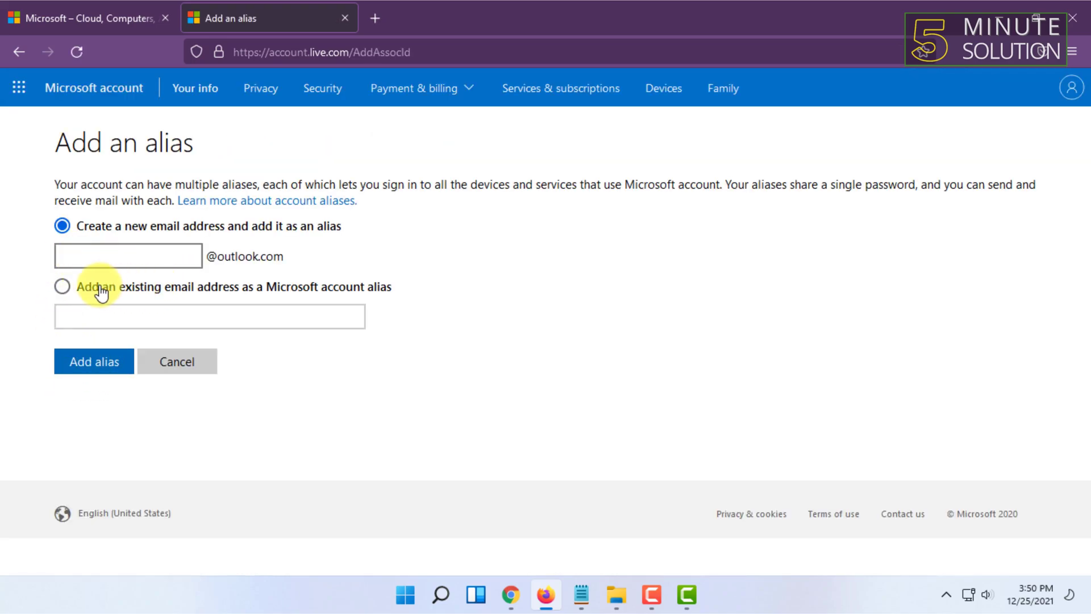
pyautogui.click(130, 294)
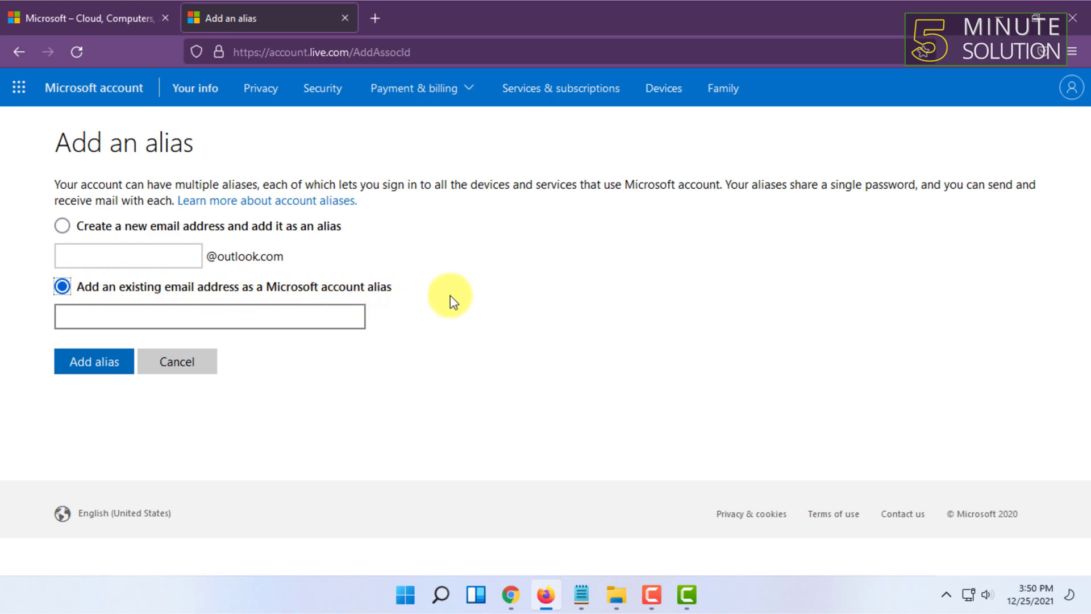
# Cancel the existing-email alias form and return to 'Manage how you sign in to Microsoft'
pyautogui.click(154, 314)
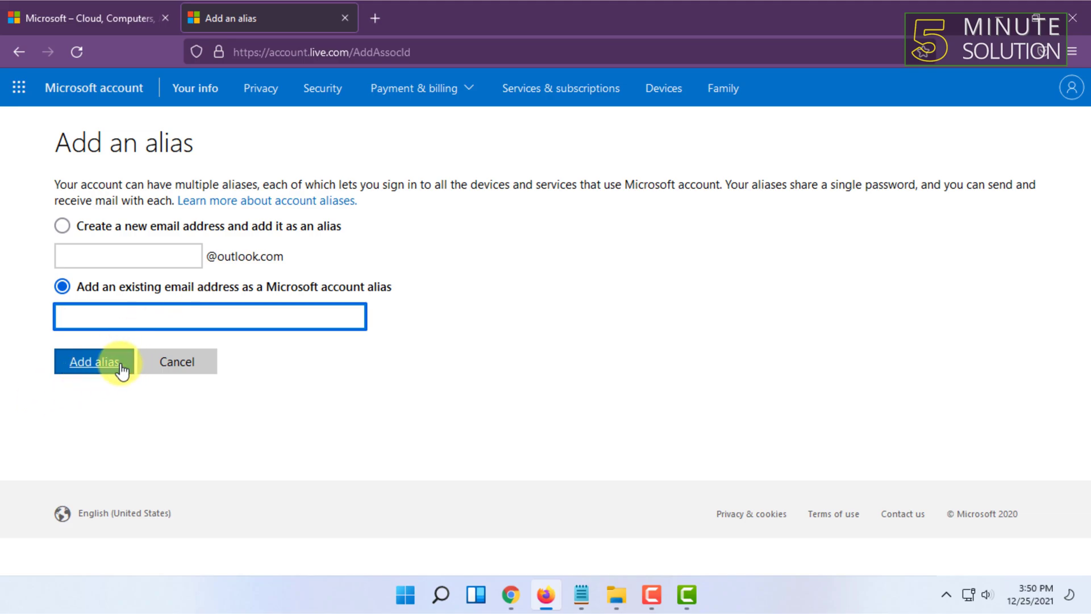
pyautogui.click(162, 362)
pyautogui.scroll(-1, 151, 237)
pyautogui.scroll(1, 183, 370)
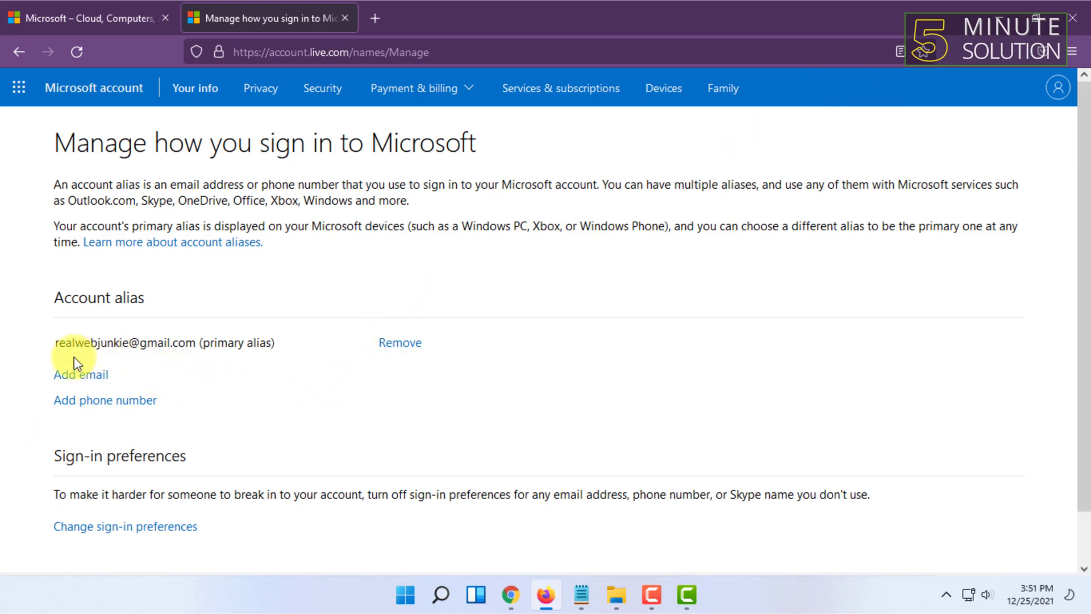
pyautogui.moveTo(54, 358); pyautogui.dragTo(100, 335)
pyautogui.click(54, 343)
pyautogui.moveTo(209, 342); pyautogui.dragTo(81, 345)
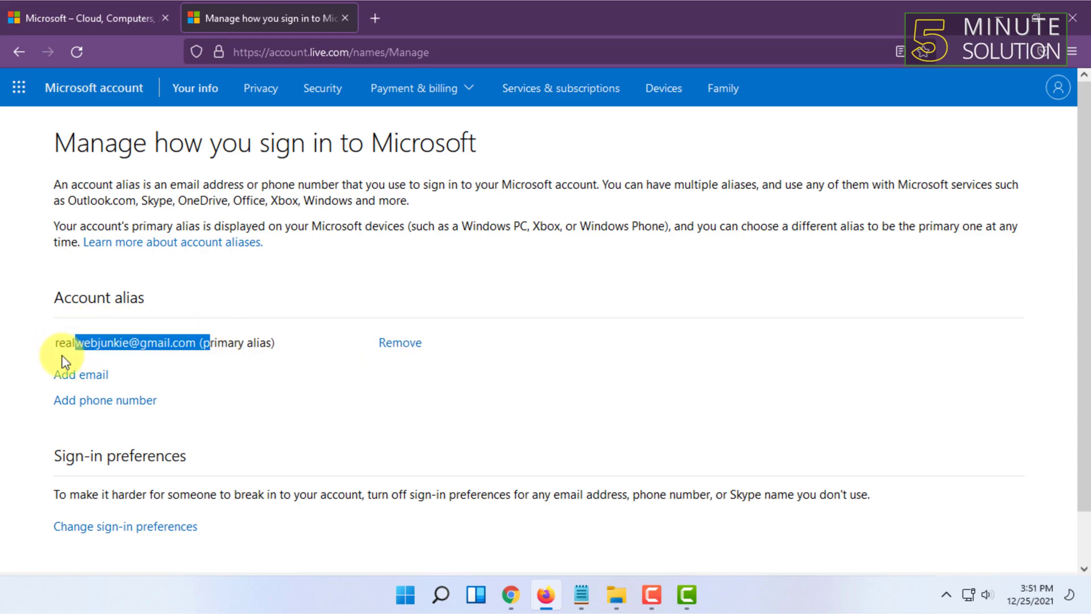
pyautogui.click(60, 354)
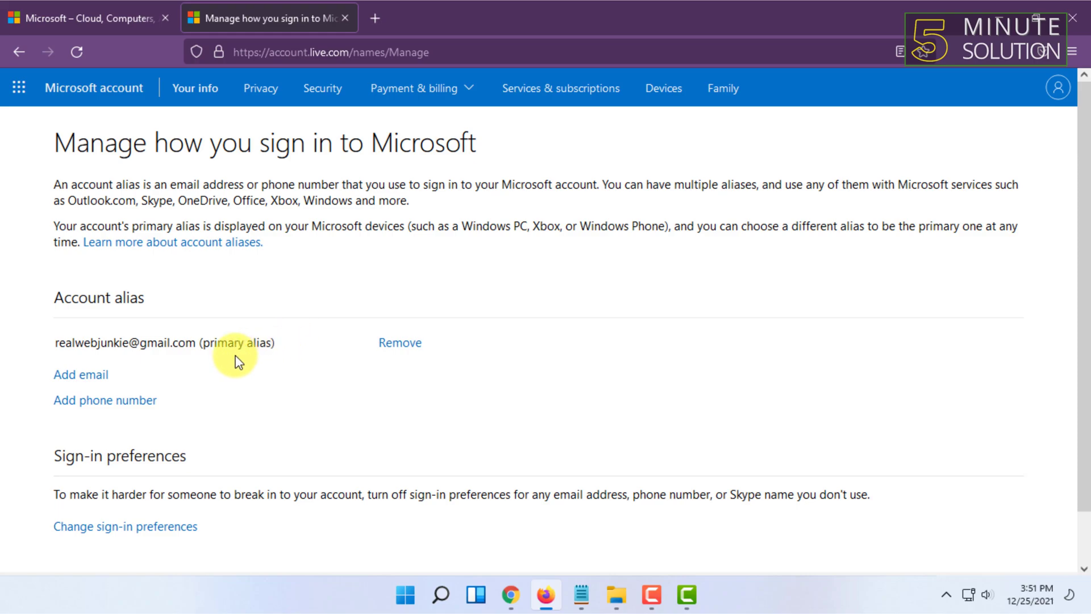
pyautogui.moveTo(58, 346)
pyautogui.mouseDown()
pyautogui.moveTo(269, 339)
pyautogui.moveTo(49, 339)
pyautogui.mouseUp()
pyautogui.click(49, 339)
pyautogui.moveTo(273, 341); pyautogui.dragTo(476, 348)
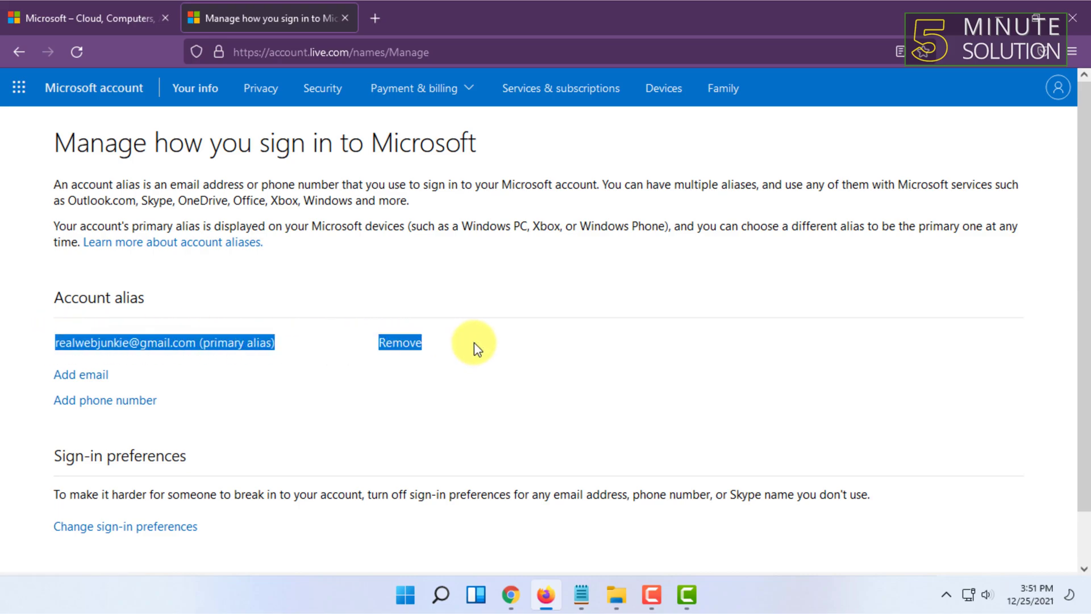
pyautogui.moveTo(214, 341); pyautogui.dragTo(254, 342)
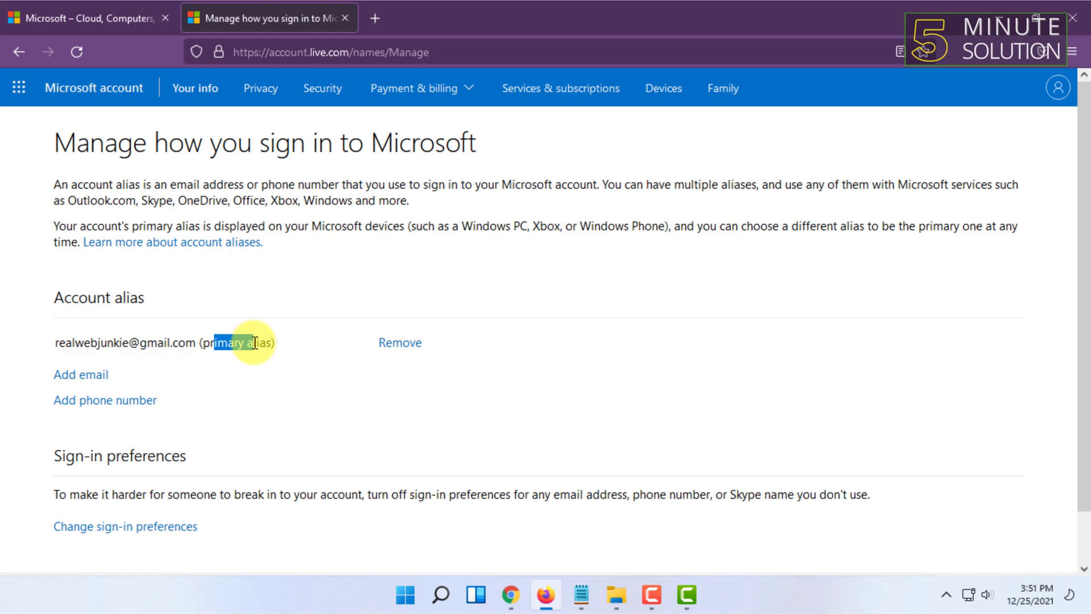
pyautogui.scroll(-2, 275, 407)
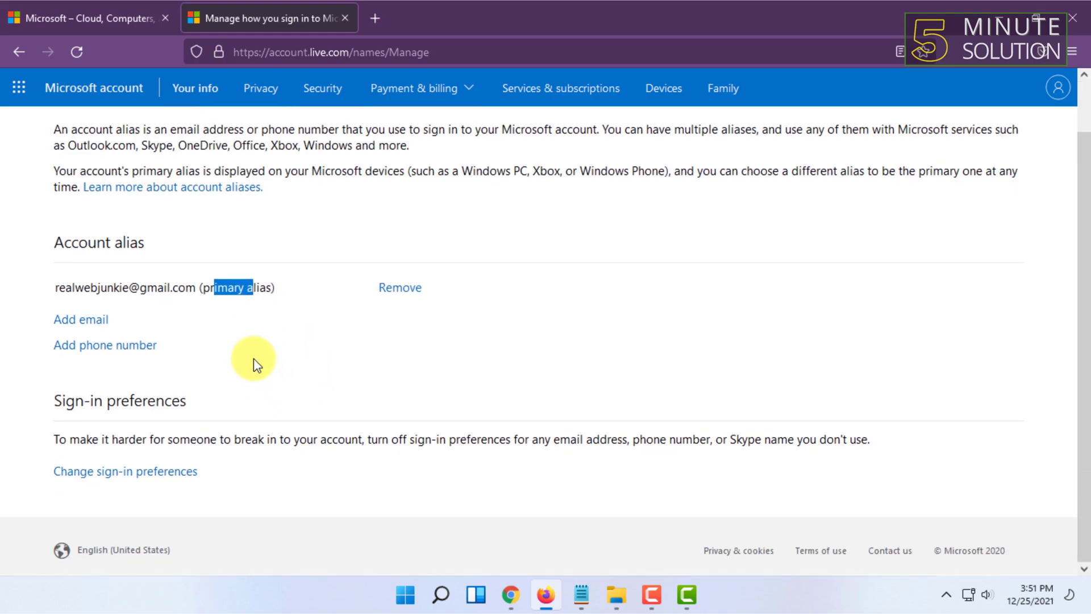
pyautogui.scroll(2, 340, 314)
pyautogui.click(44, 339)
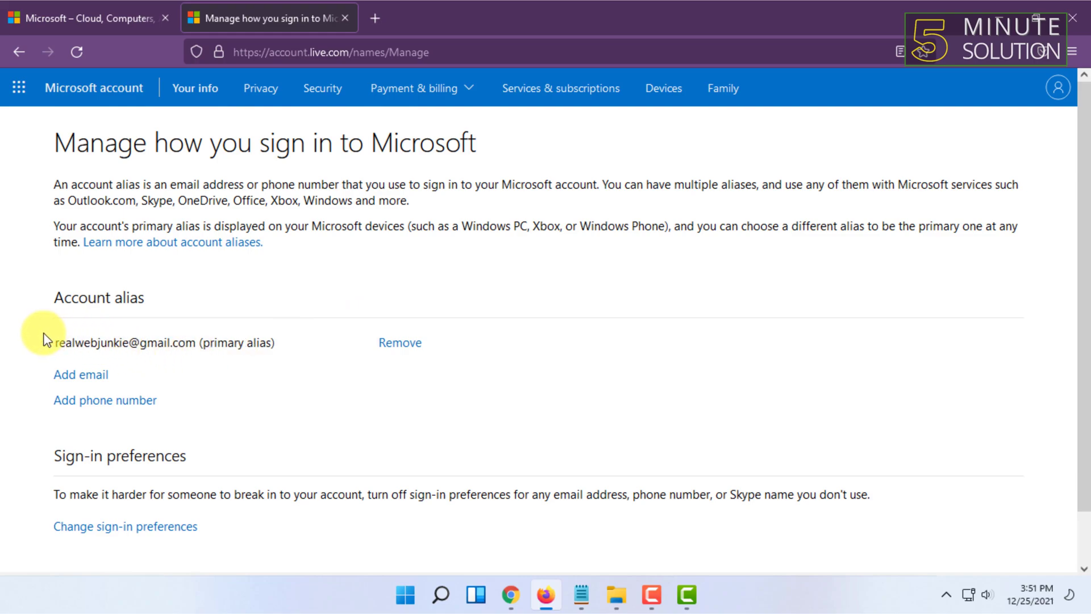
pyautogui.moveTo(423, 343); pyautogui.dragTo(55, 341)
pyautogui.click(58, 342)
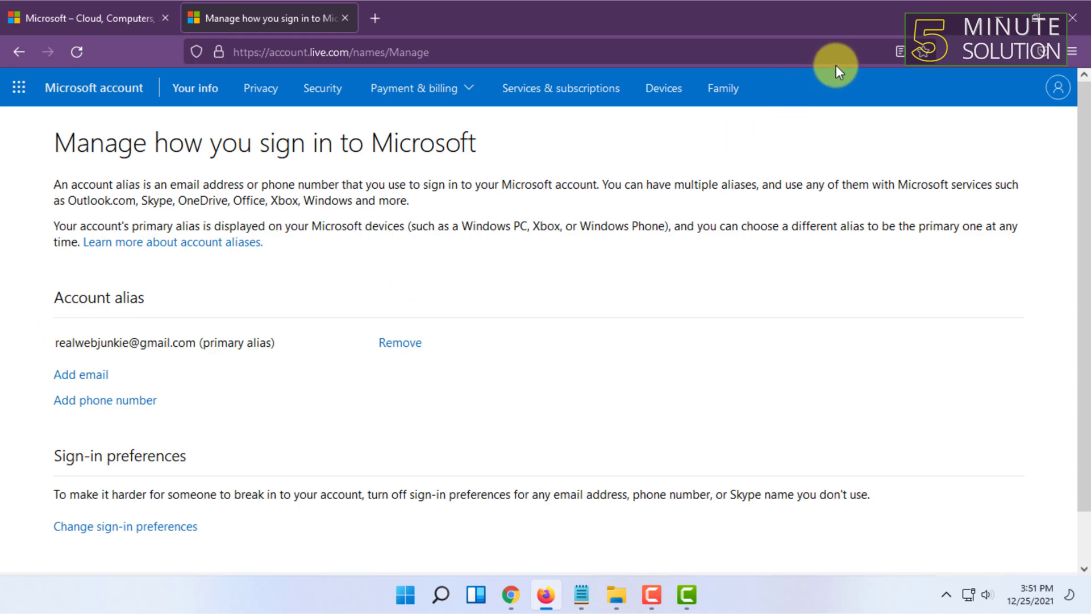
pyautogui.press('F10')
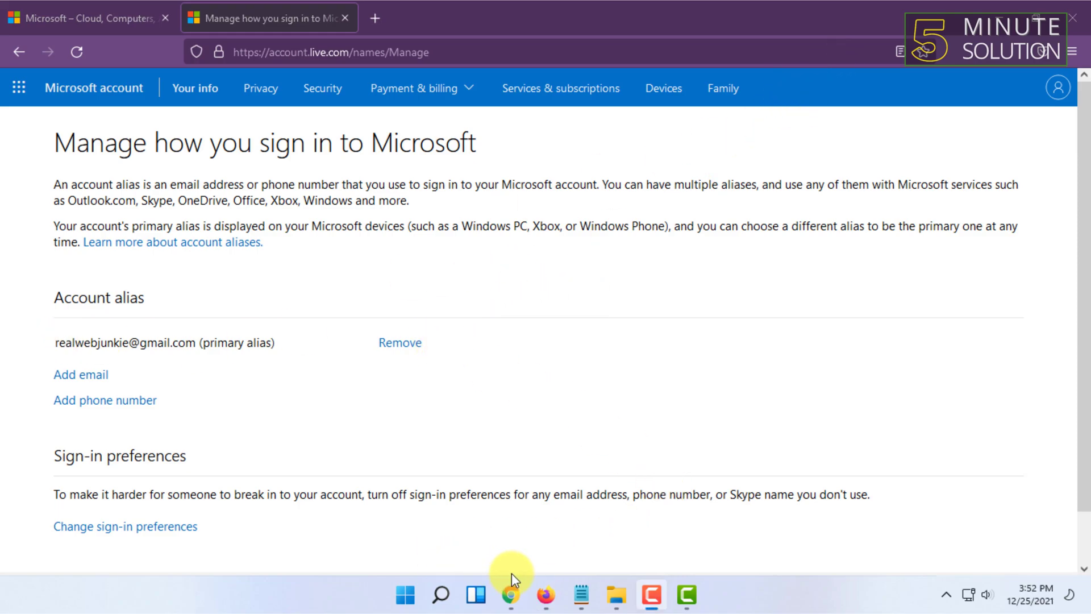